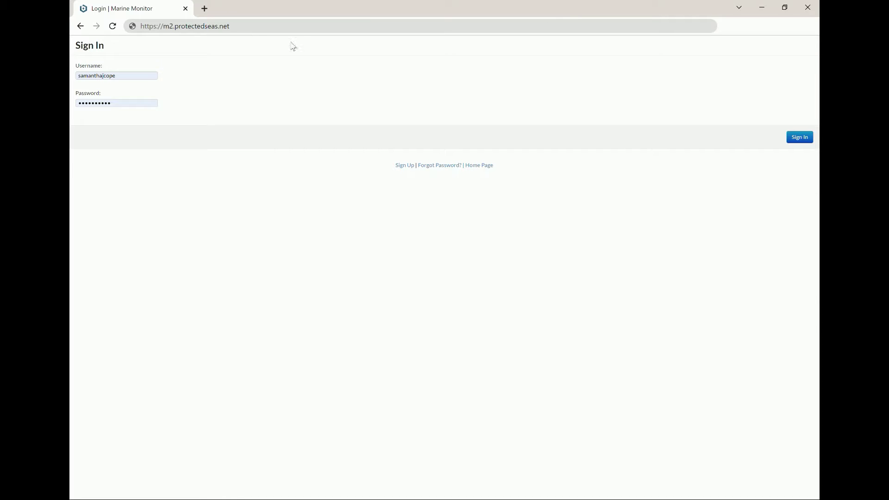
# - Sign in with the prefilled credentials and check the alert settings of the Caye Bokel Conservation Zone Alarm Zone on the map
pyautogui.click(798, 138)
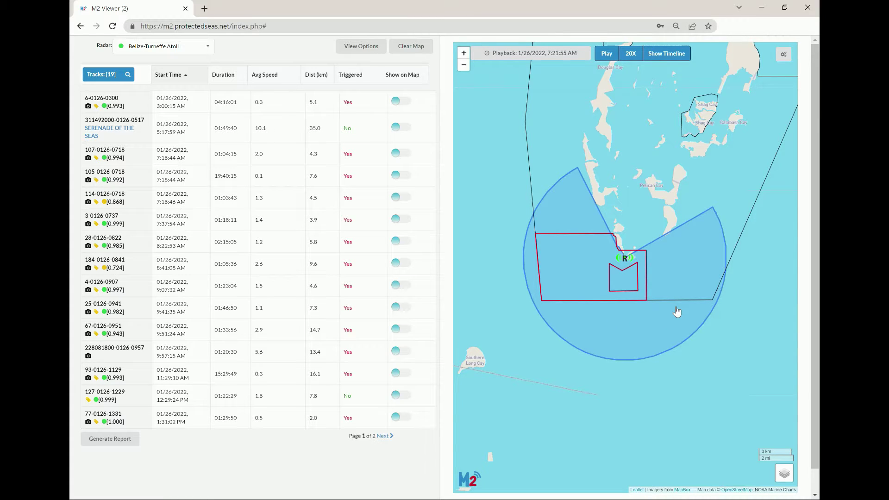
pyautogui.click(590, 281)
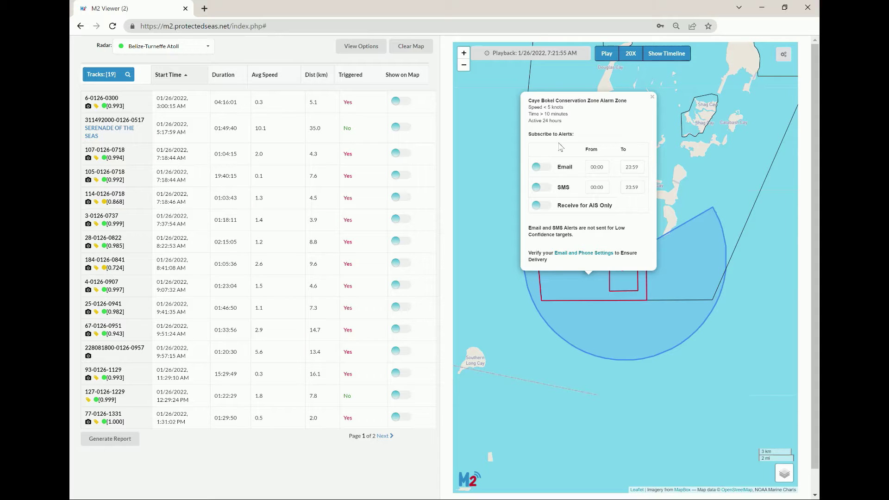
pyautogui.click(652, 98)
# - Preview the Satellite and ESRI World base maps and return the map to Streets
pyautogui.moveTo(785, 484)
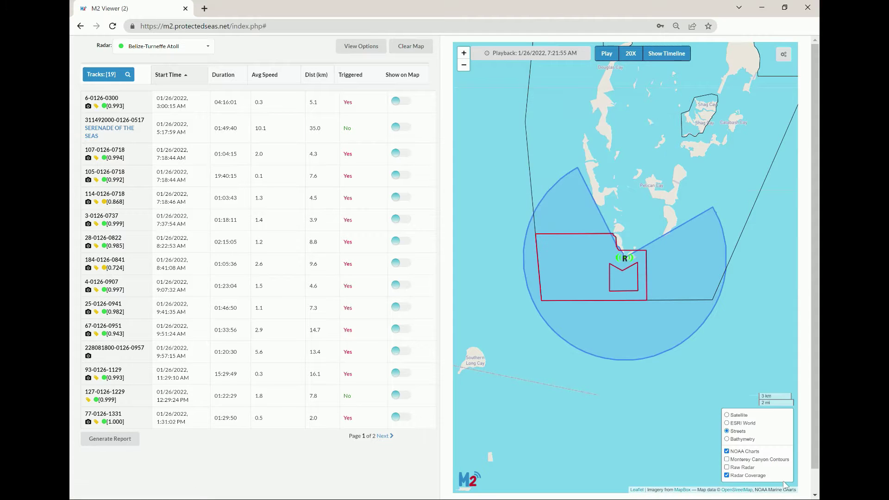
pyautogui.click(746, 416)
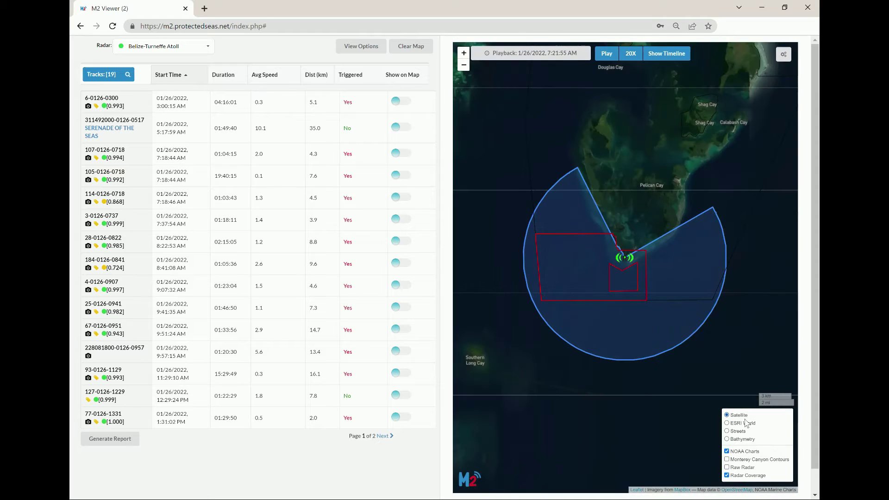
pyautogui.click(745, 423)
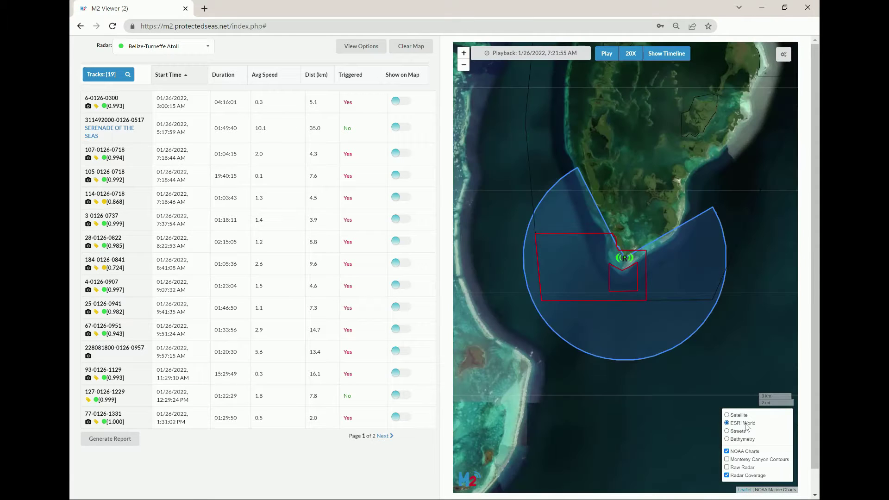
pyautogui.click(742, 432)
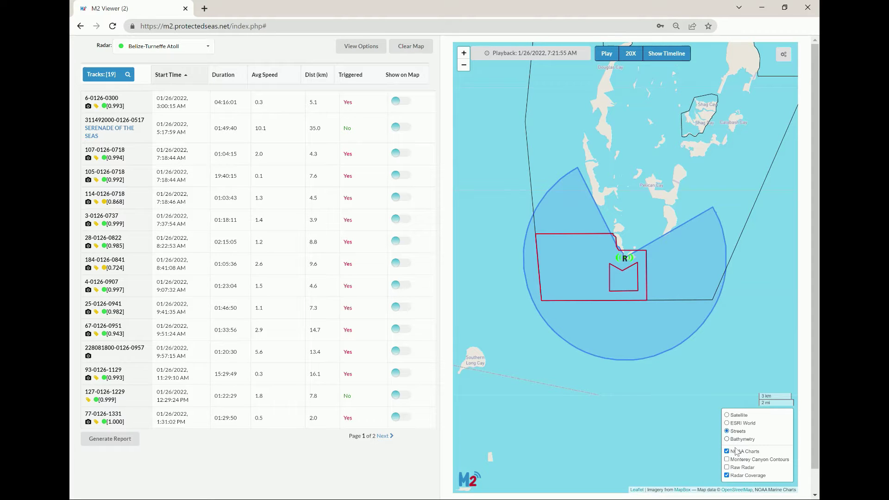
# - Turn on the Raw Radar overlay and inspect the radar returns around the radar station up close
pyautogui.click(736, 469)
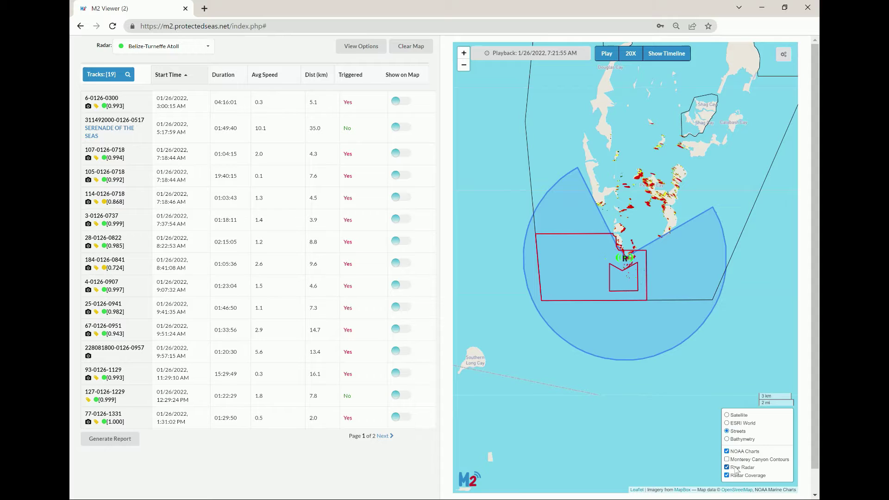
pyautogui.click(464, 54)
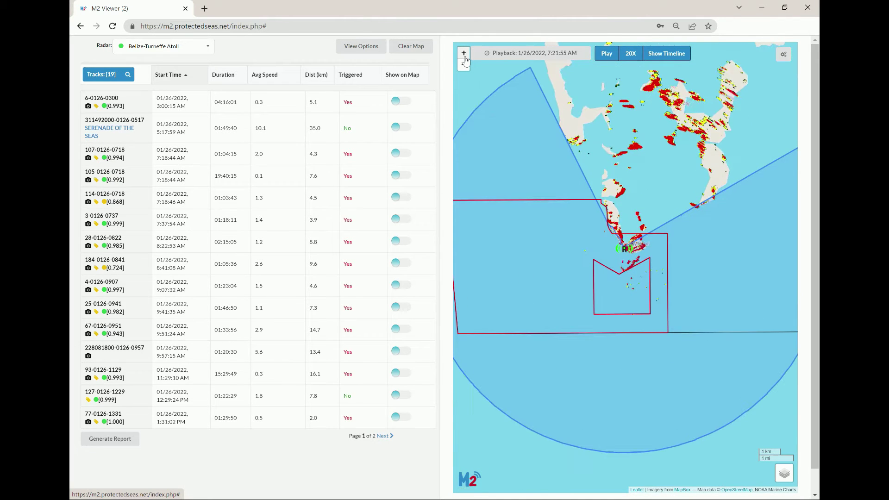
pyautogui.click(464, 56)
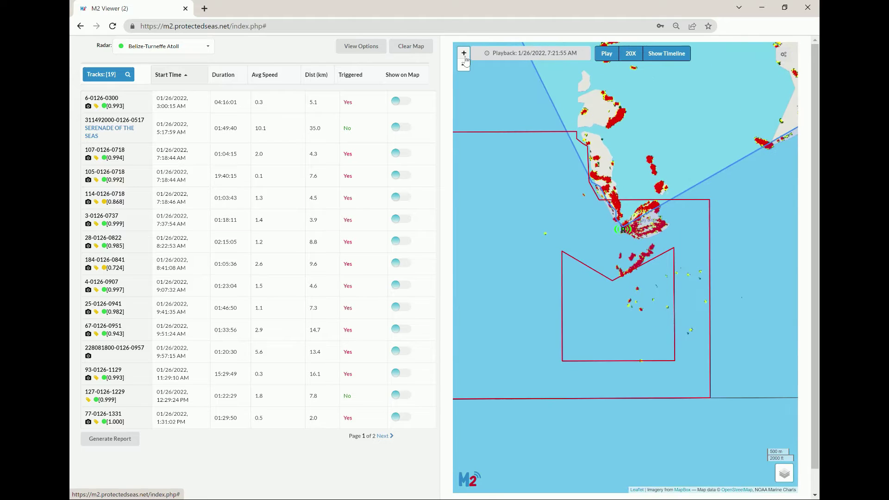
pyautogui.click(464, 66)
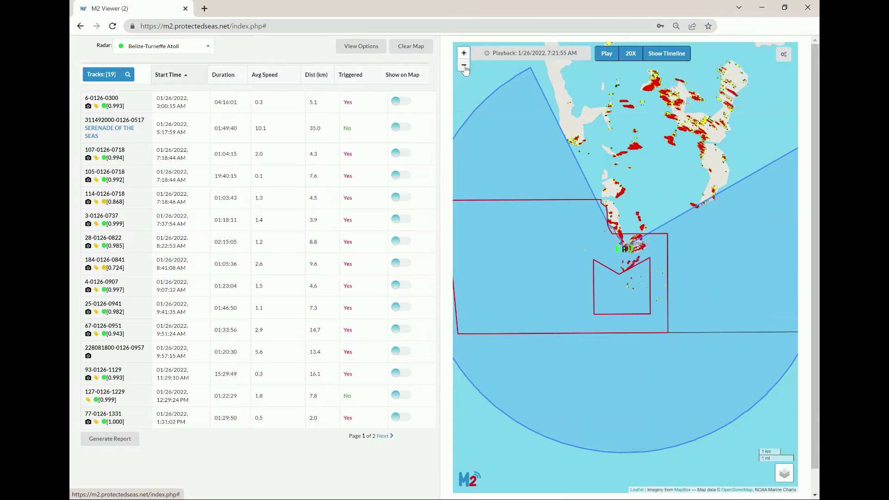
pyautogui.click(464, 66)
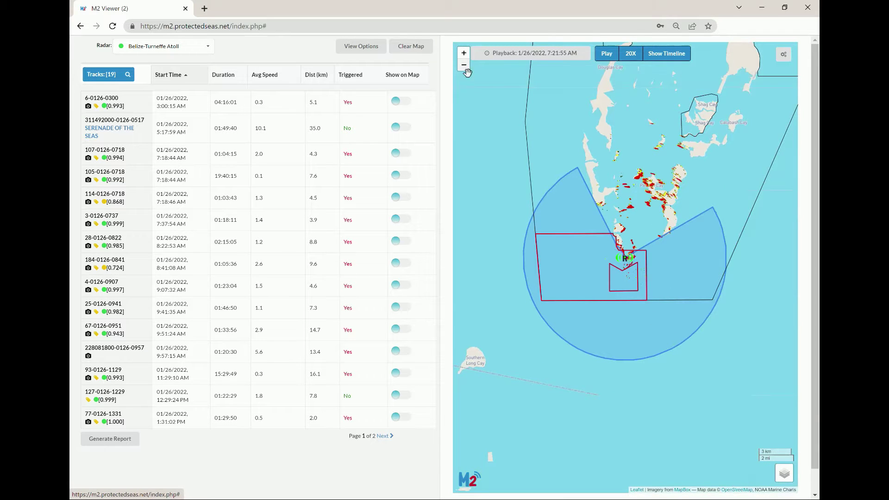
# - Display the track timeline above the map and hide it again
pyautogui.click(659, 61)
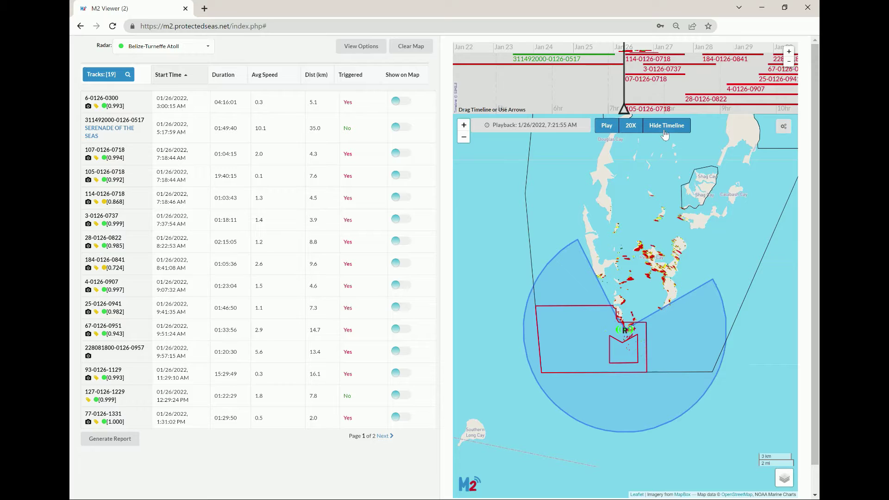
pyautogui.click(664, 130)
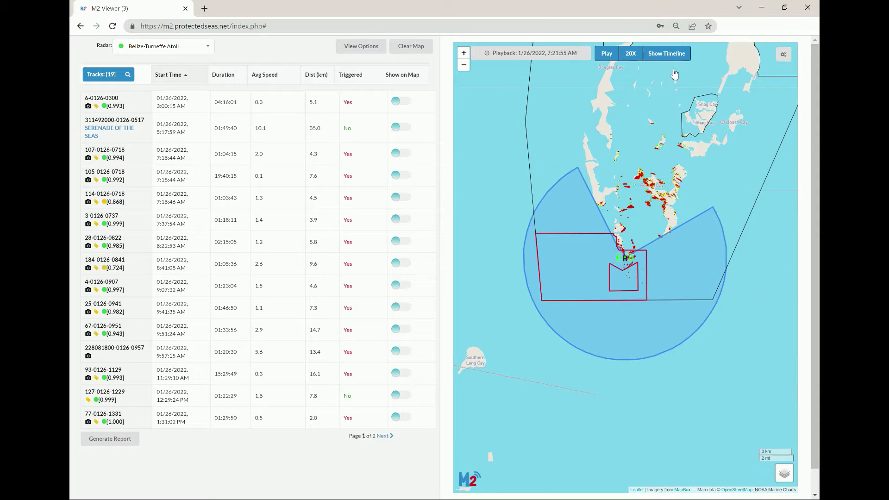
pyautogui.click(403, 154)
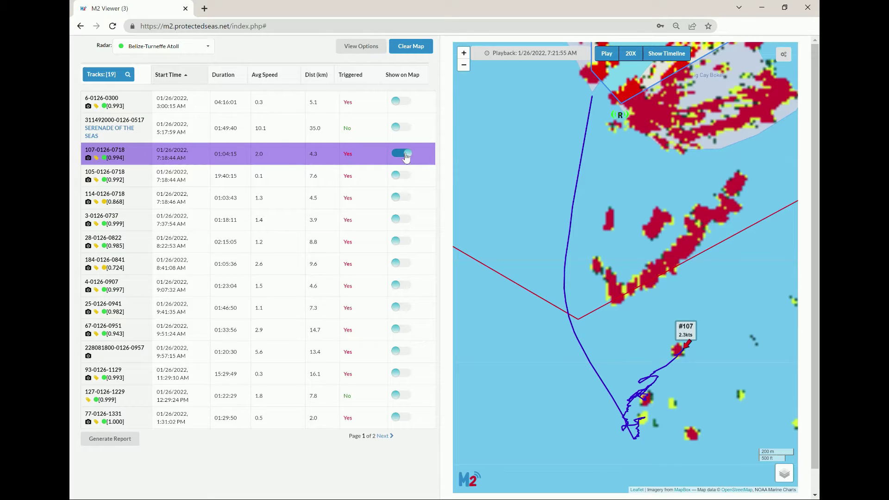
pyautogui.click(404, 130)
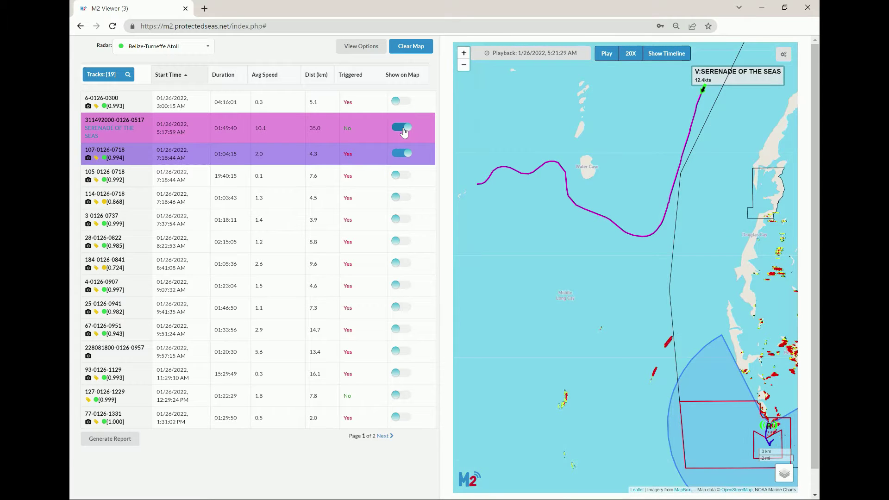
pyautogui.click(130, 133)
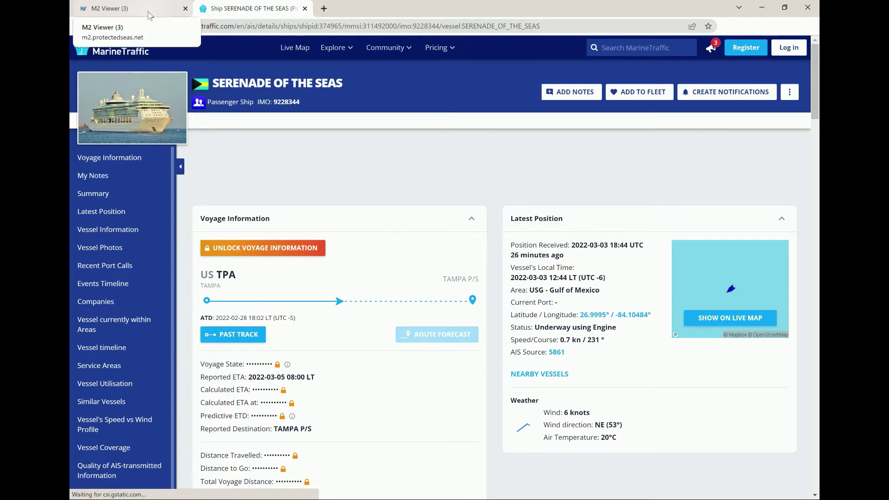
pyautogui.click(148, 15)
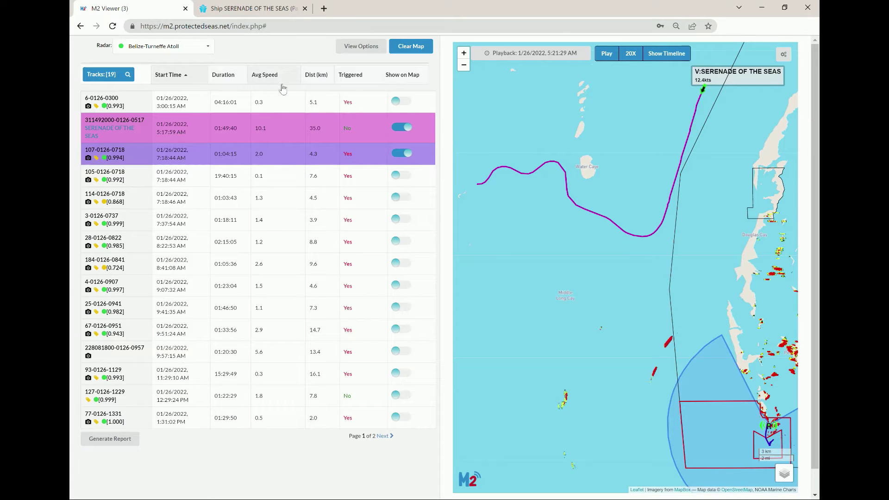
pyautogui.click(410, 48)
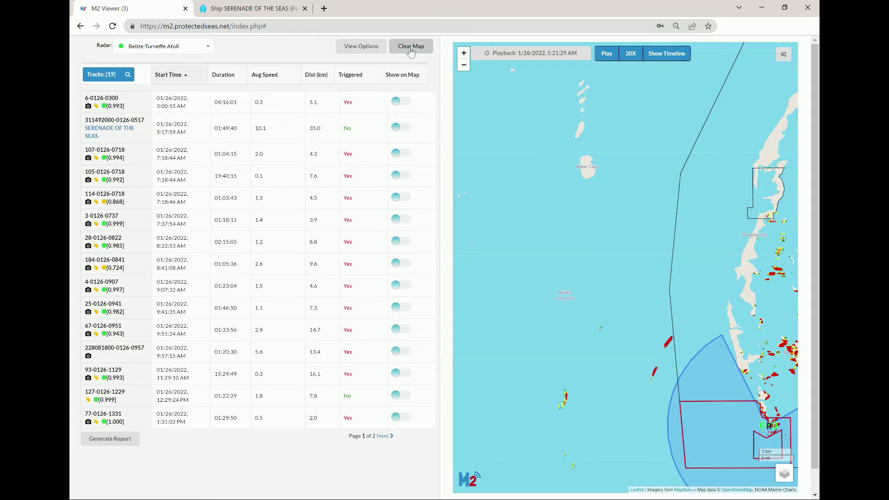
pyautogui.click(406, 154)
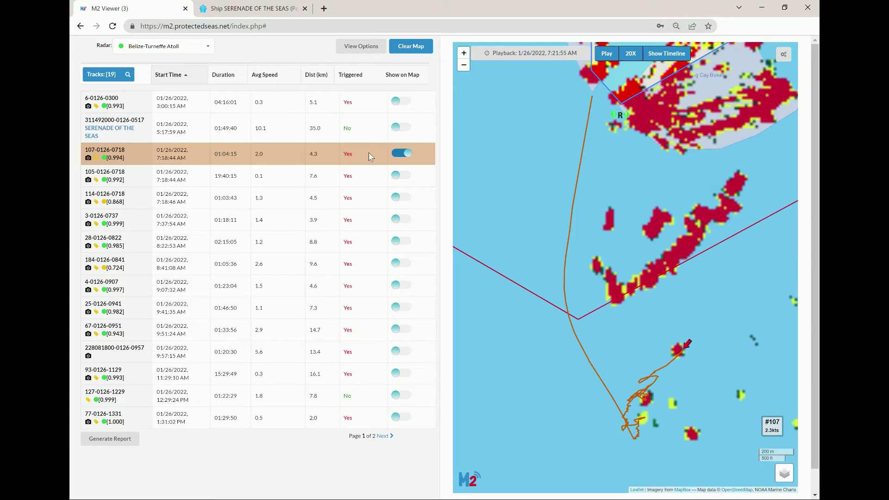
pyautogui.click(88, 158)
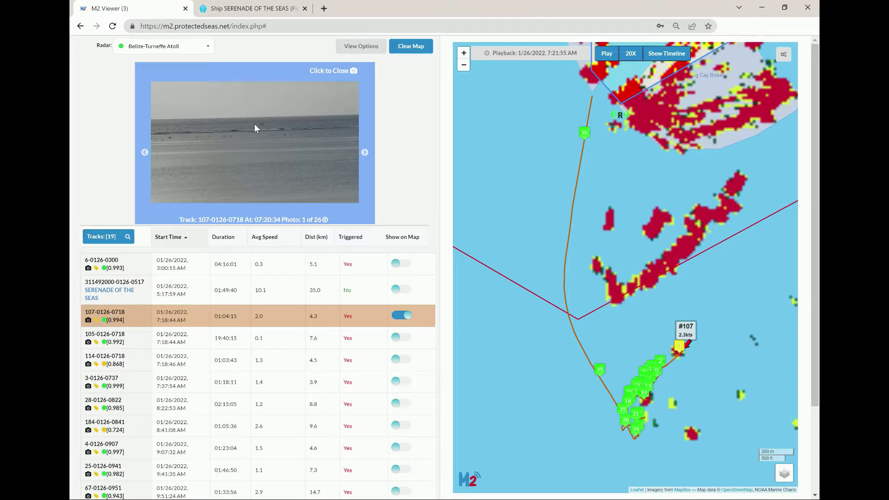
pyautogui.click(254, 123)
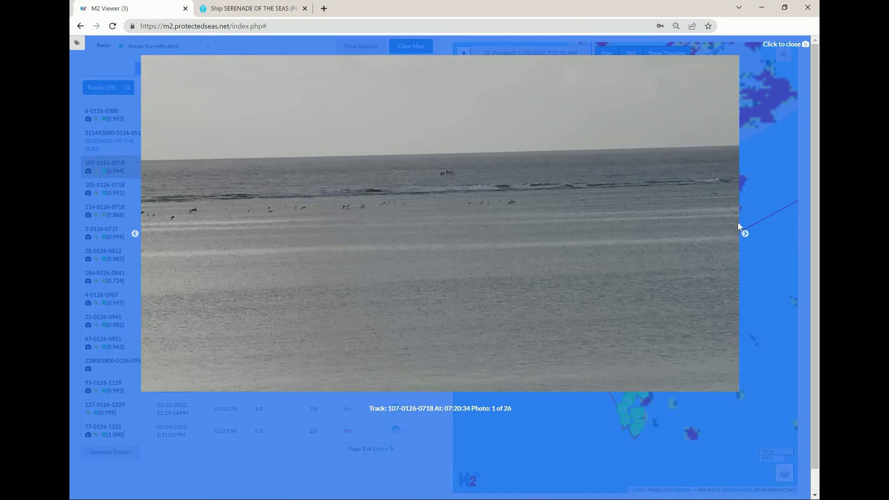
pyautogui.click(745, 234)
pyautogui.click(745, 233)
pyautogui.click(744, 233)
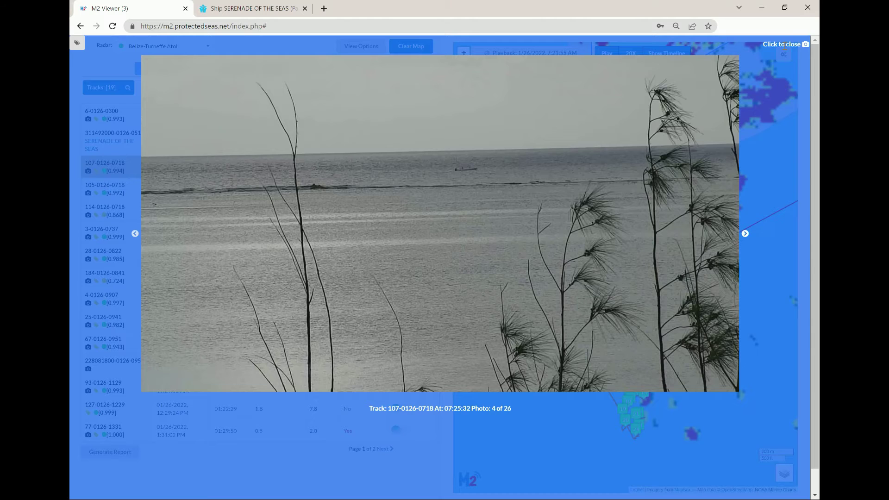
pyautogui.click(786, 48)
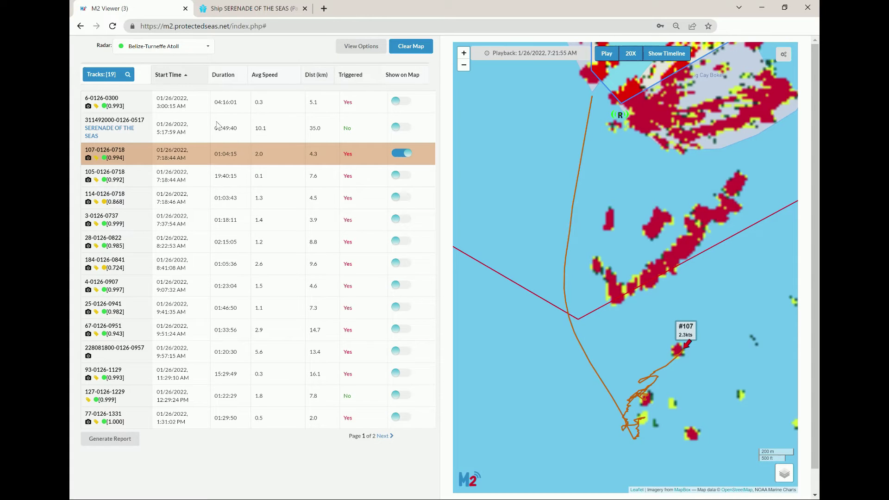
pyautogui.click(97, 159)
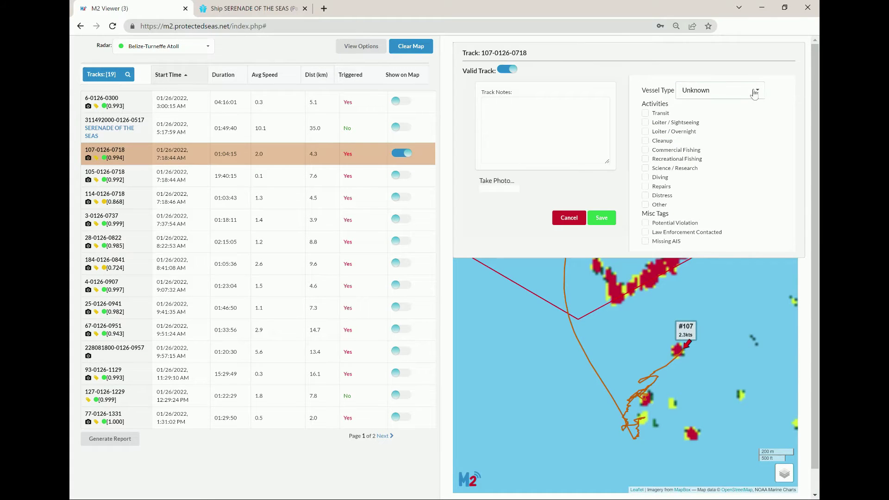
pyautogui.click(755, 93)
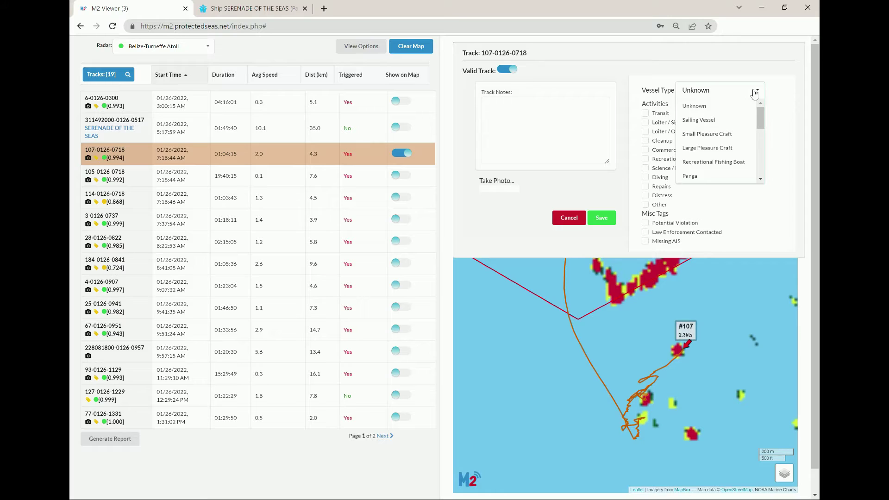
pyautogui.click(755, 93)
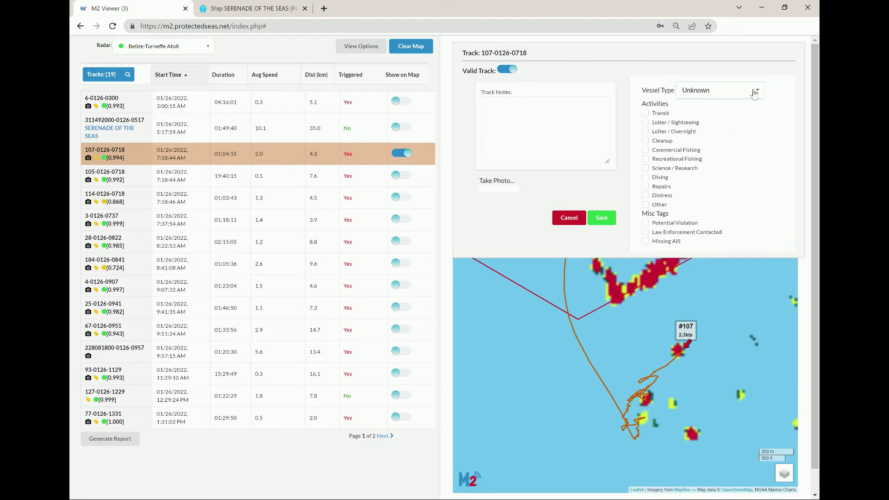
pyautogui.click(570, 218)
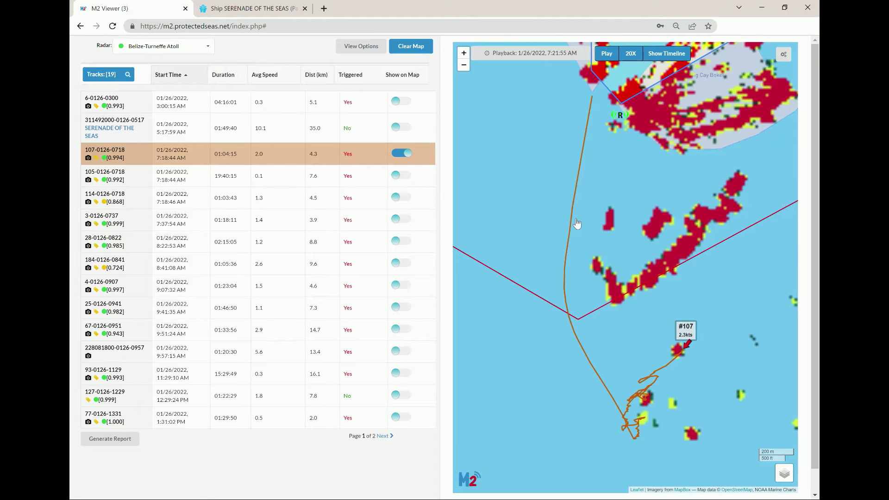
# - Show only track 4-0126-0907, view it in relation to the alarm zones and radar coverage, and clear the map
pyautogui.click(418, 51)
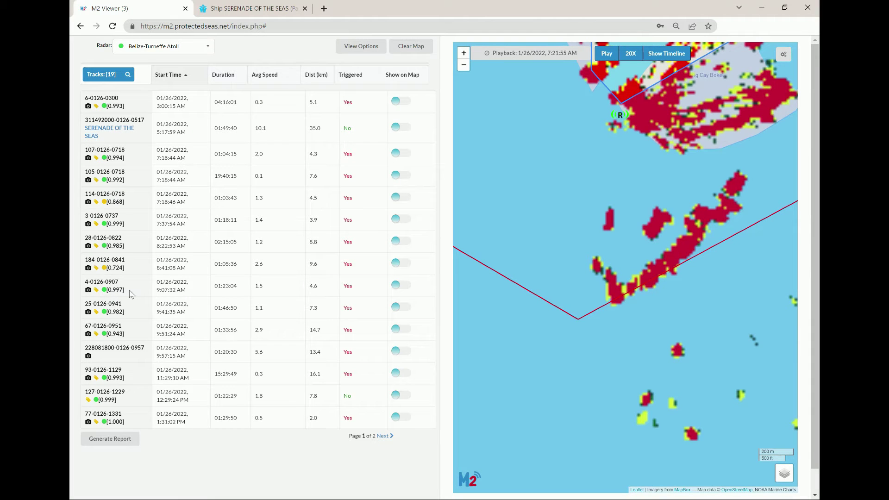
pyautogui.click(400, 285)
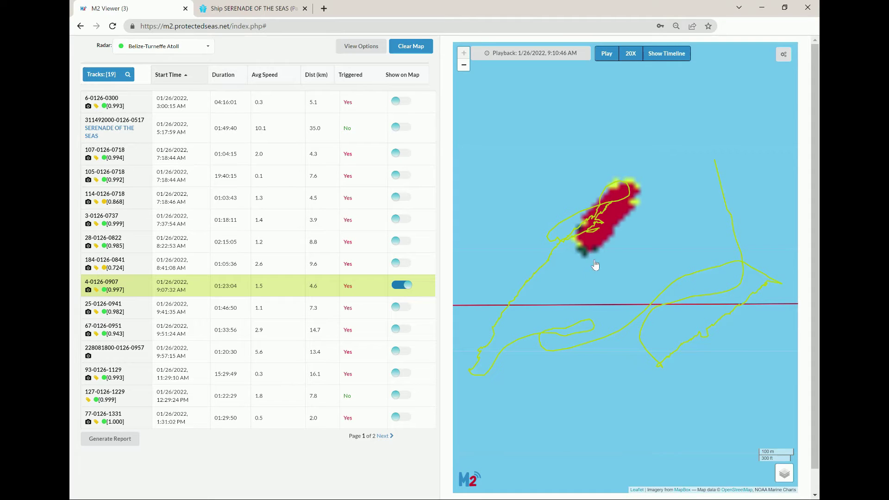
pyautogui.click(464, 64)
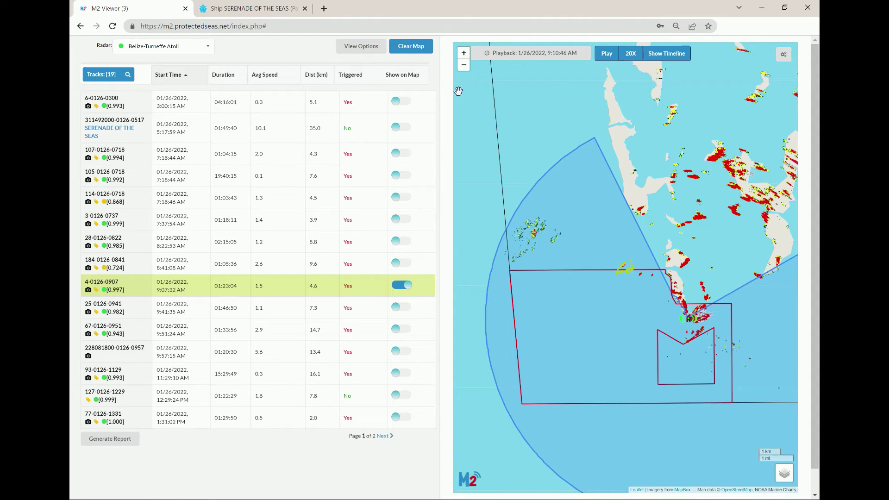
pyautogui.click(417, 50)
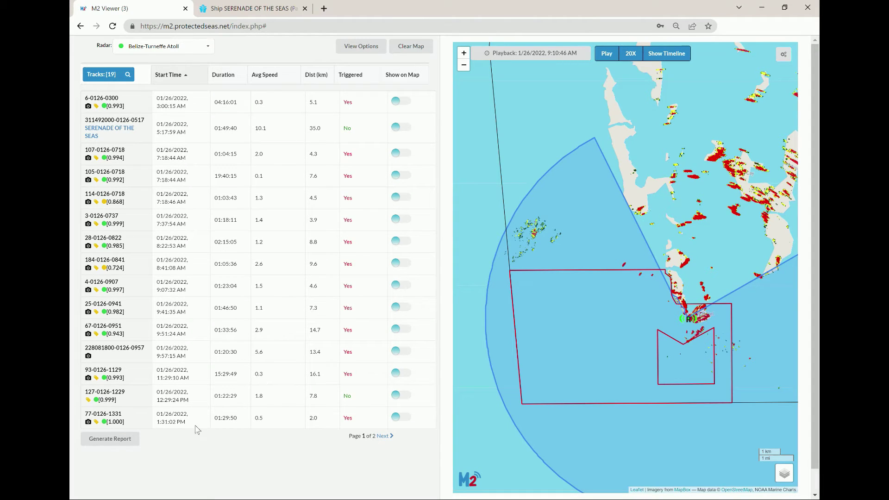
# - Generate a Marine Monitor report for Turneffe Atoll and return to the M2 Viewer
pyautogui.click(114, 443)
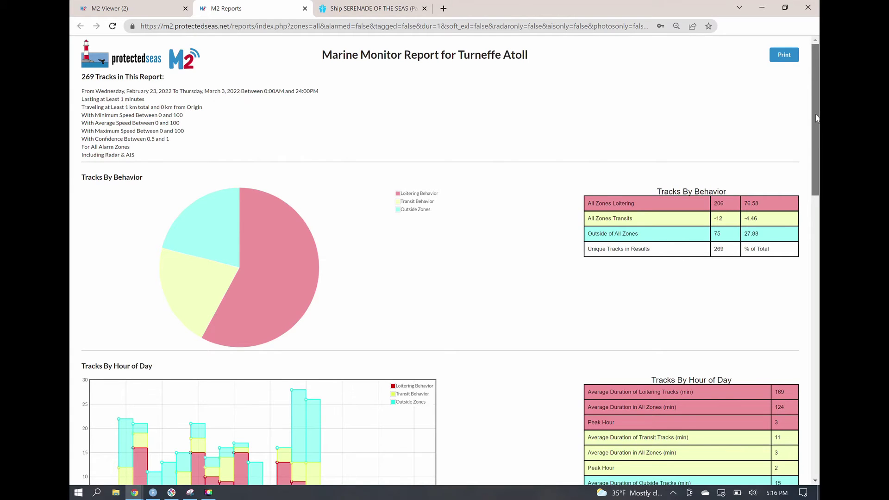
pyautogui.hotkey('ctrl', 'shift', 'Tab')
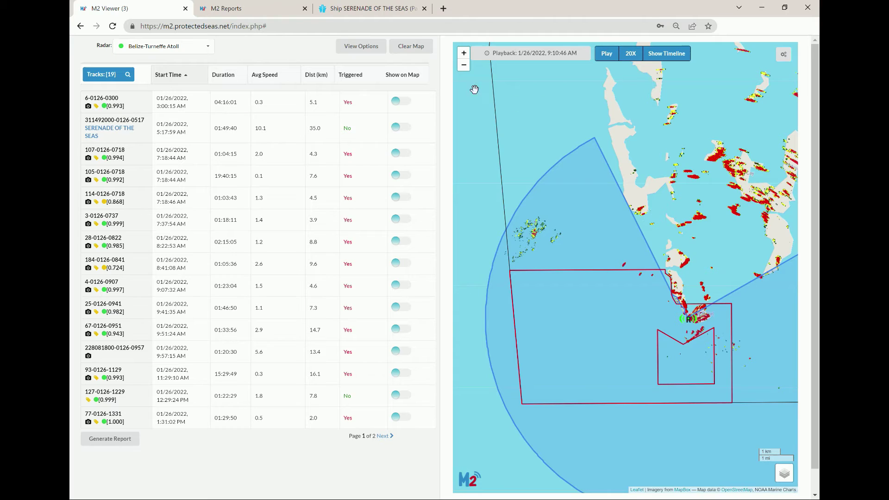
# - Examine the view options for playback tracks, from the date and time range through the track filters to the maximum results
pyautogui.click(369, 51)
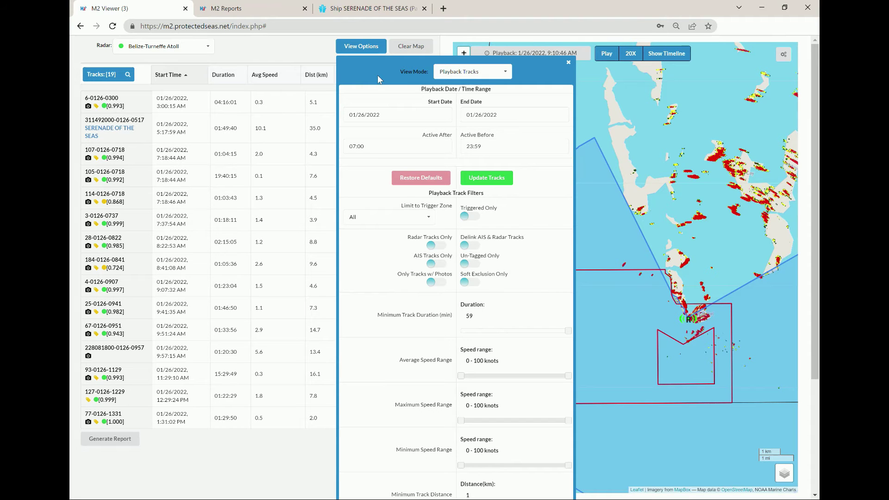
pyautogui.scroll(-1, 378, 79)
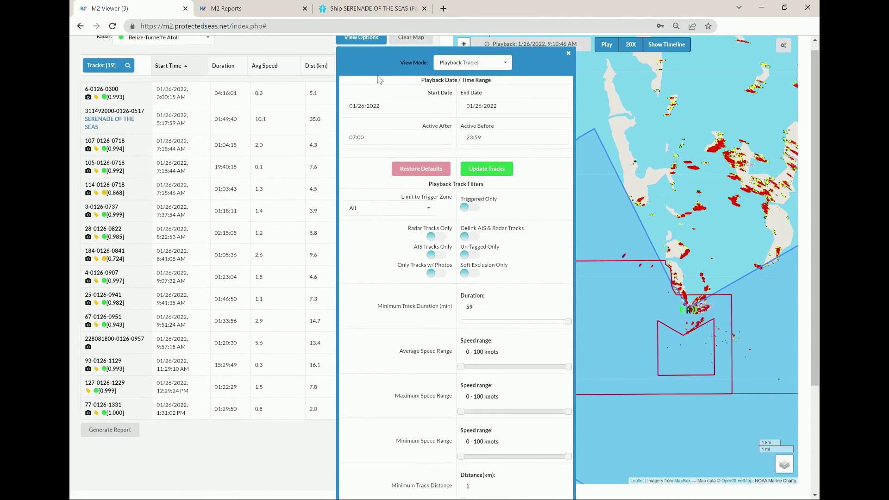
pyautogui.scroll(-2, 378, 79)
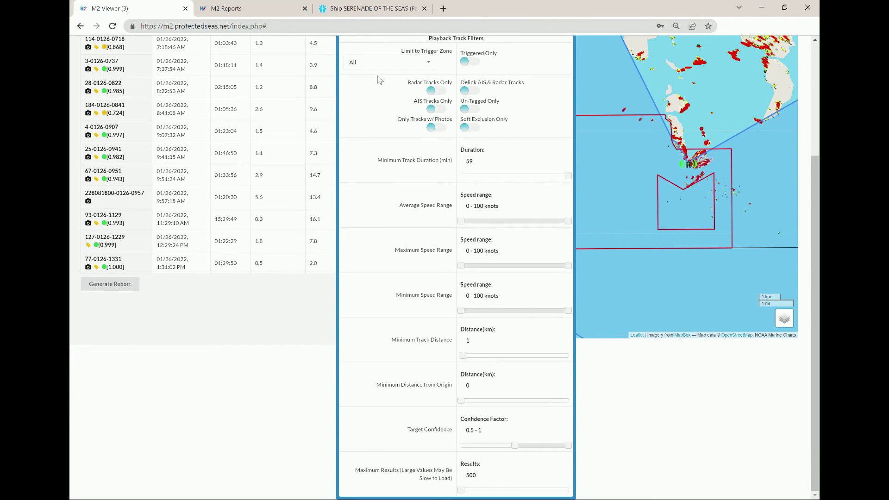
pyautogui.scroll(2, 378, 79)
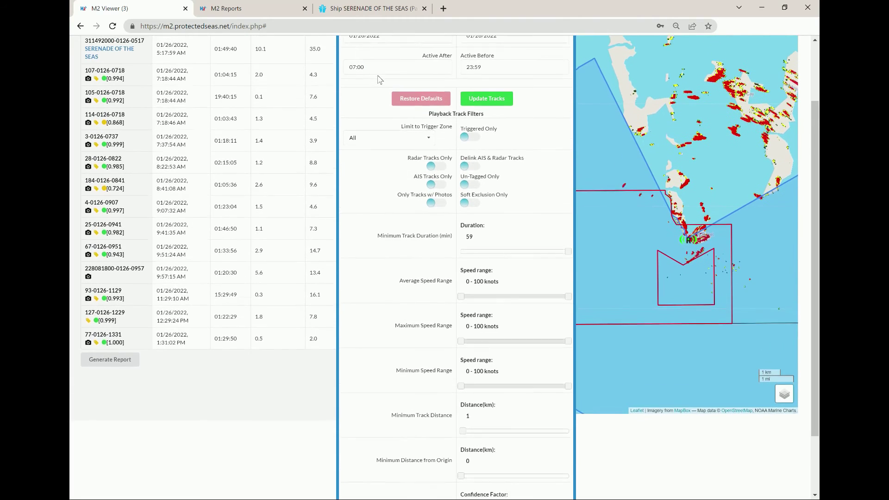
pyautogui.scroll(2, 378, 79)
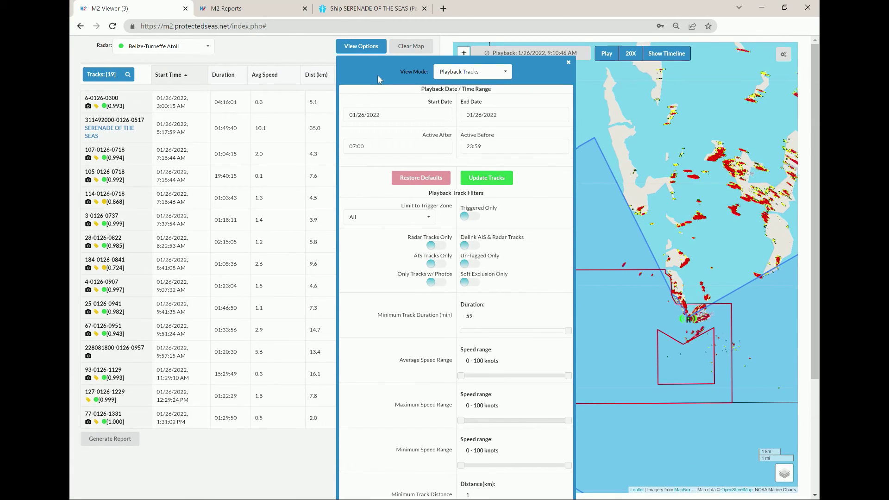
# - Switch the view mode to Live Tracks, view the coordinates of vessel #62 on the map, and close its pop-up
pyautogui.click(452, 74)
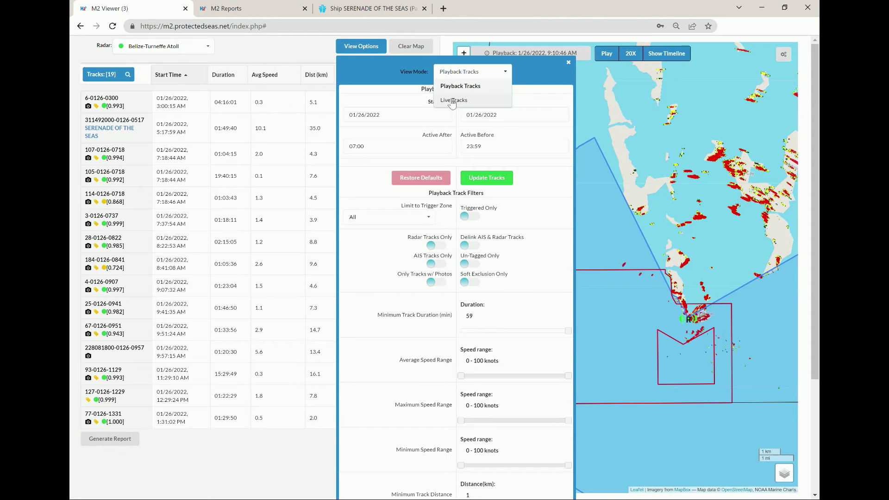
pyautogui.click(453, 100)
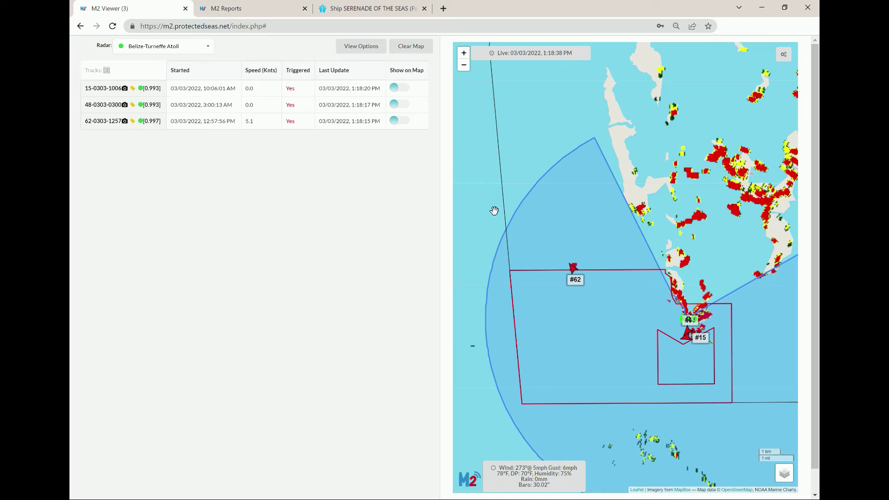
pyautogui.click(573, 272)
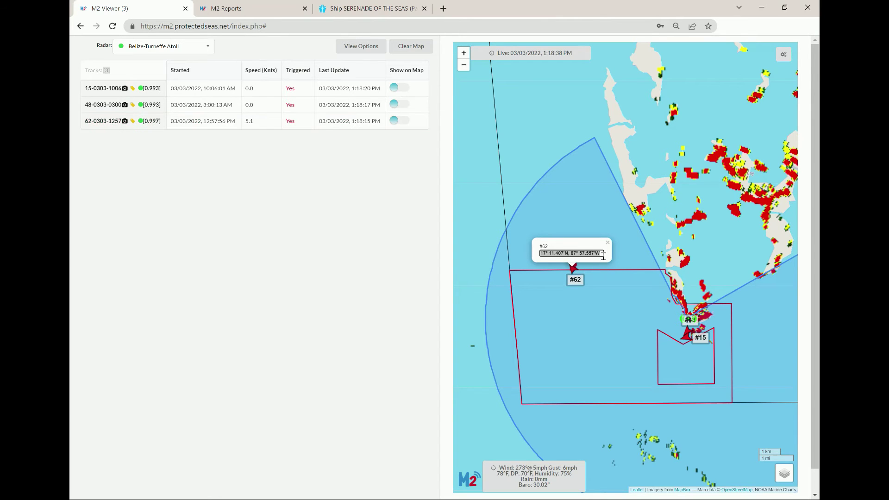
pyautogui.click(607, 243)
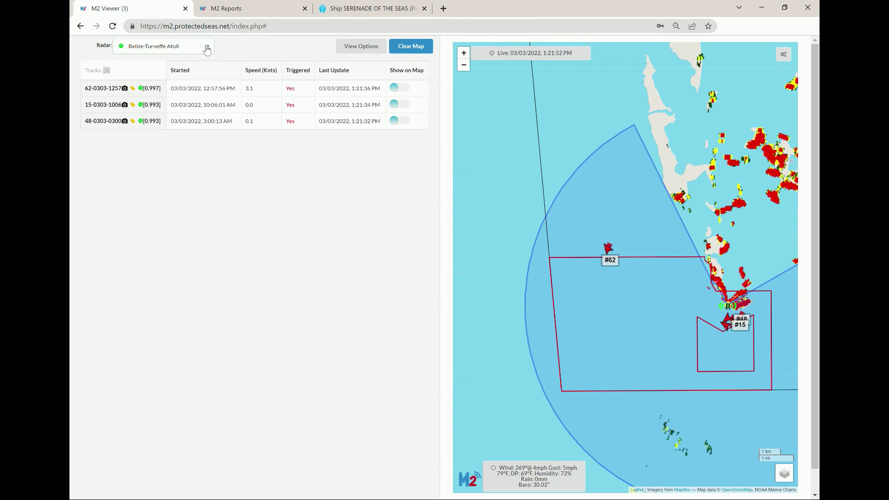
# - Switch the radar site to US-Swami's to show its live vessel tracks
pyautogui.click(207, 48)
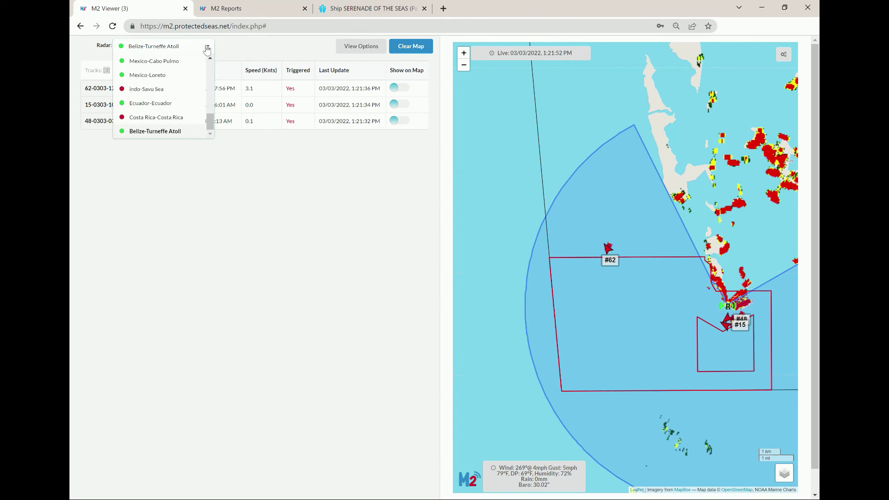
pyautogui.moveTo(210, 119); pyautogui.dragTo(210, 78)
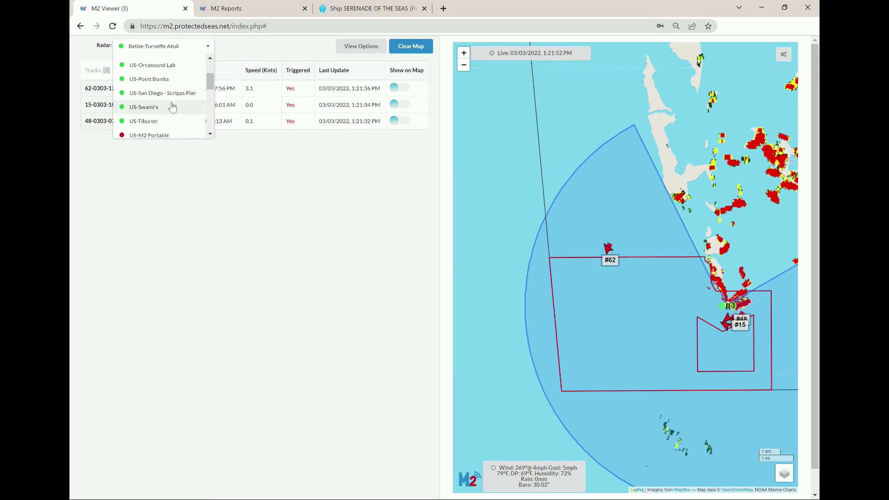
pyautogui.click(172, 107)
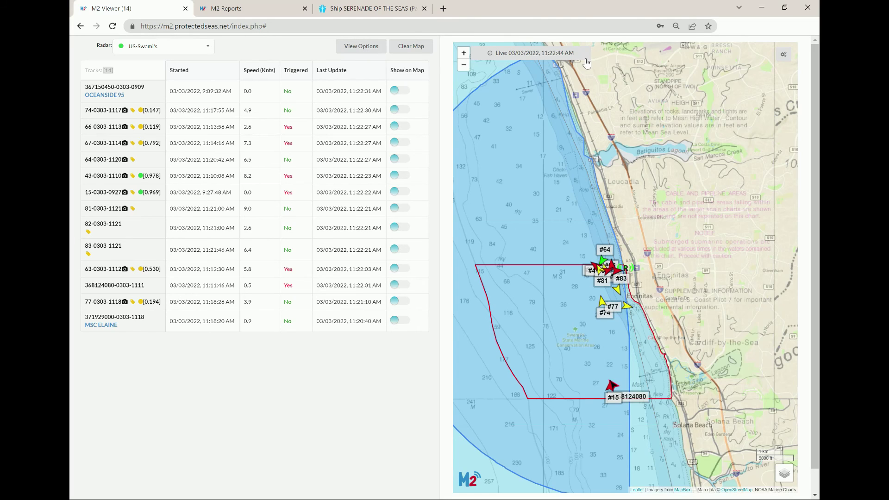
# - Look over the account options such as Status Dashboard, Notifications and Download Data, and close them
pyautogui.click(784, 55)
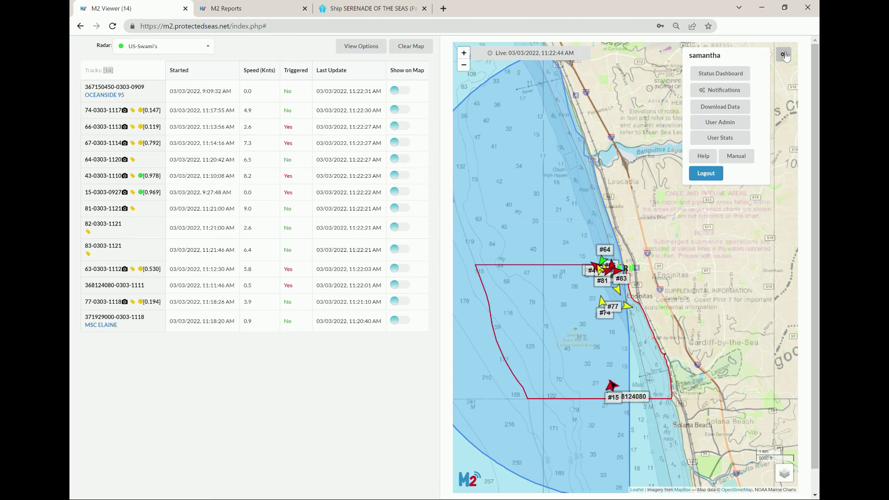
pyautogui.click(785, 54)
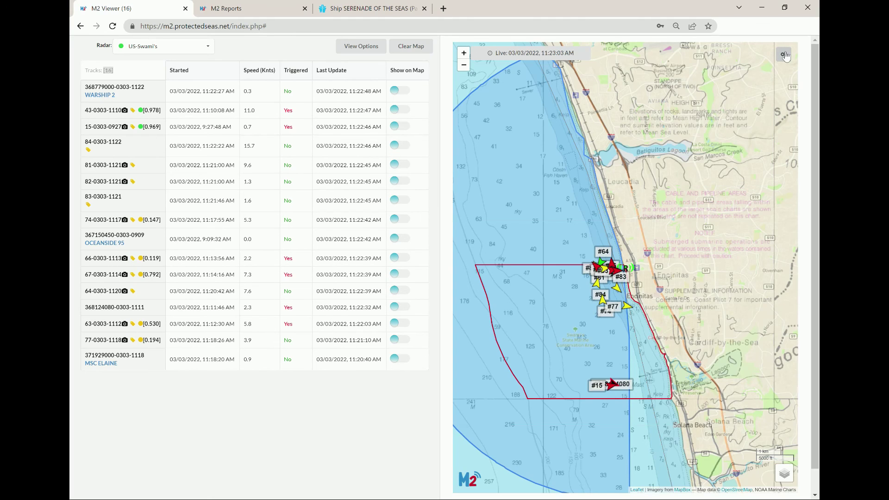